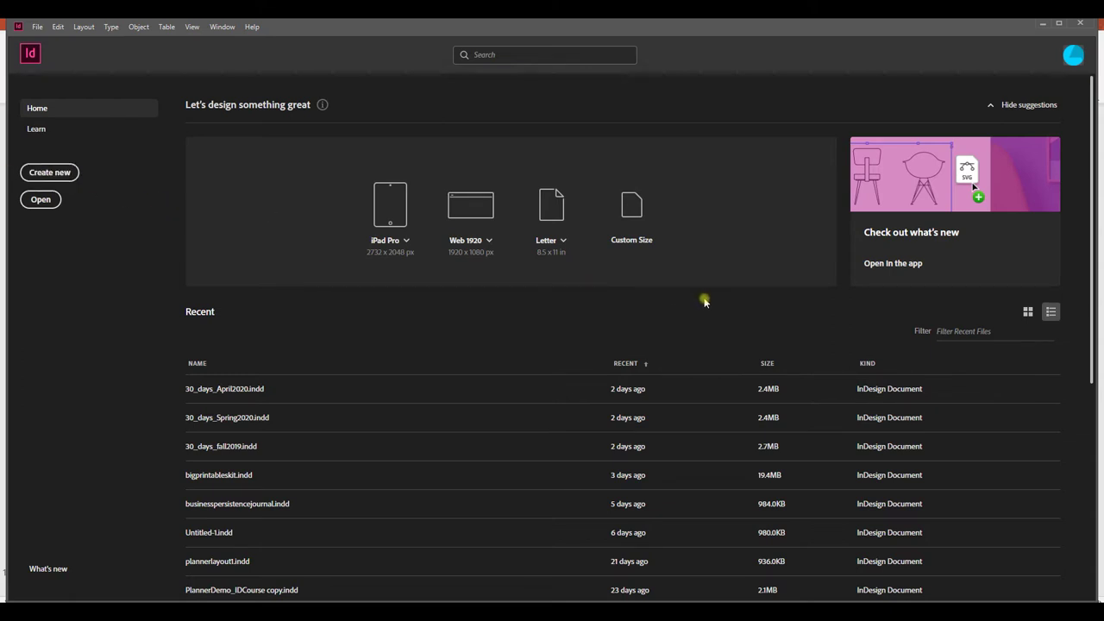
Press Ctrl+N from the Home screen to bring up the New Document dialog.
key("ctrl+n")
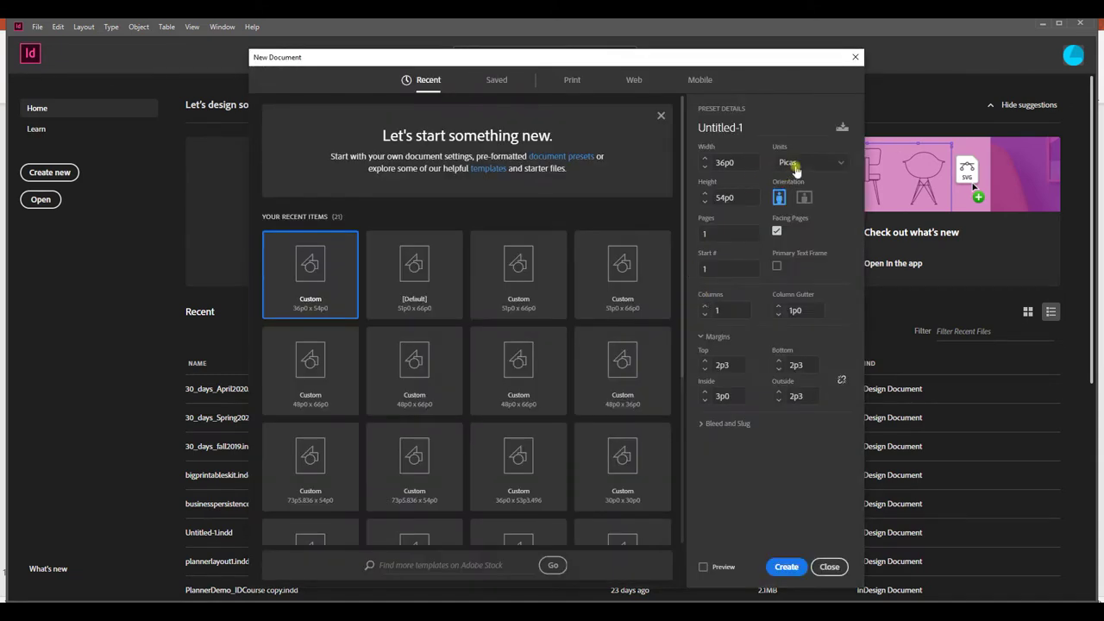
Switch units to Inches, make the page 7 × 10 in, and set margins to 0.375 in.
left_click(788, 164)
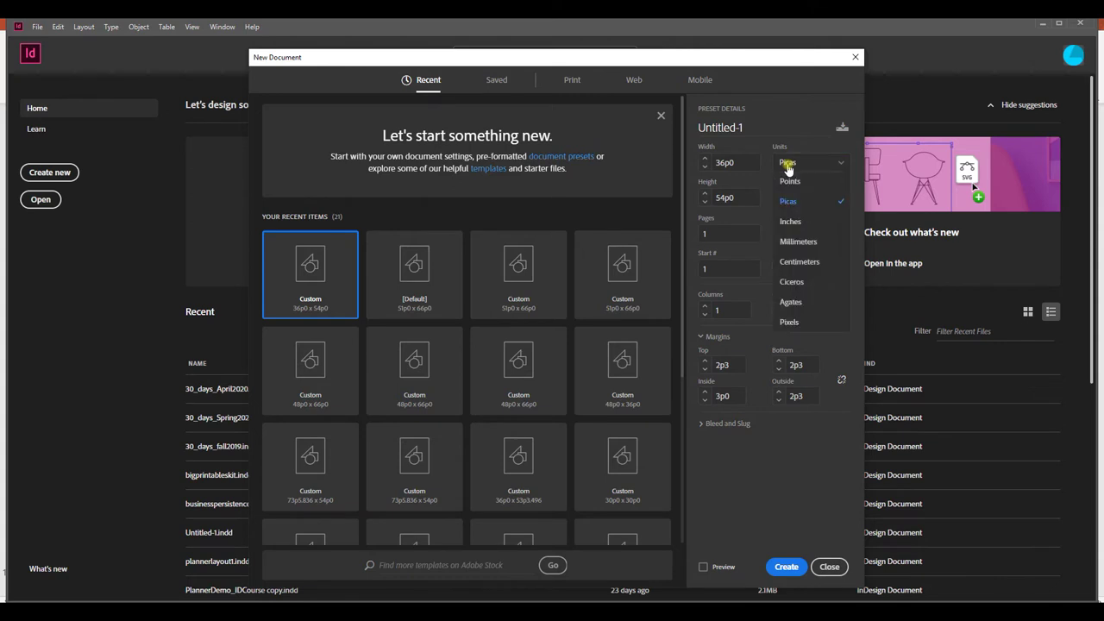
left_click(789, 222)
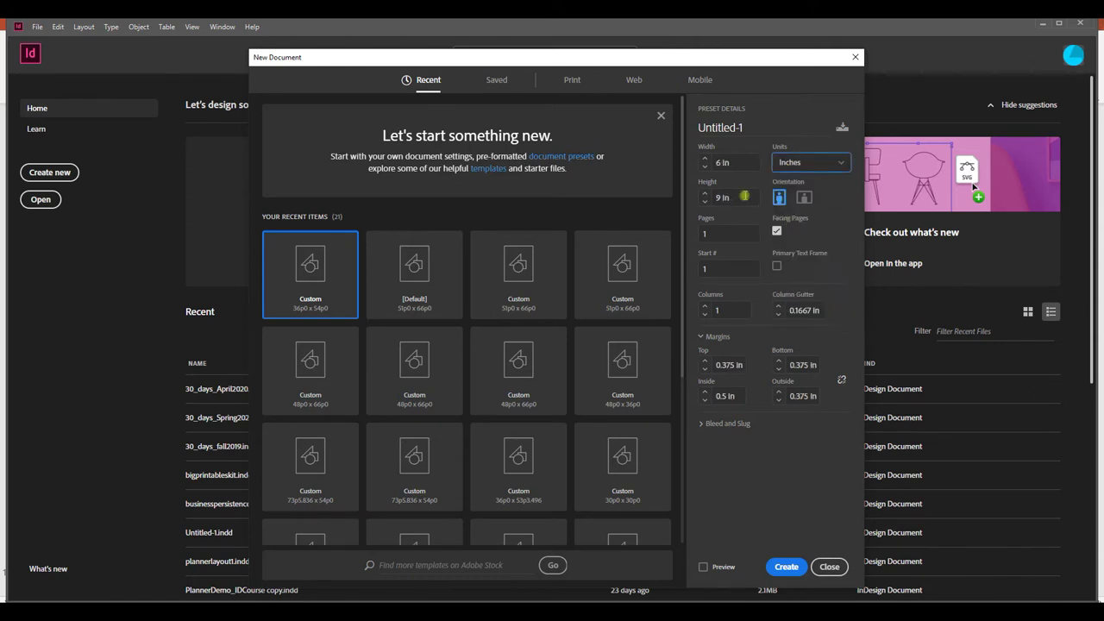
left_click(734, 163)
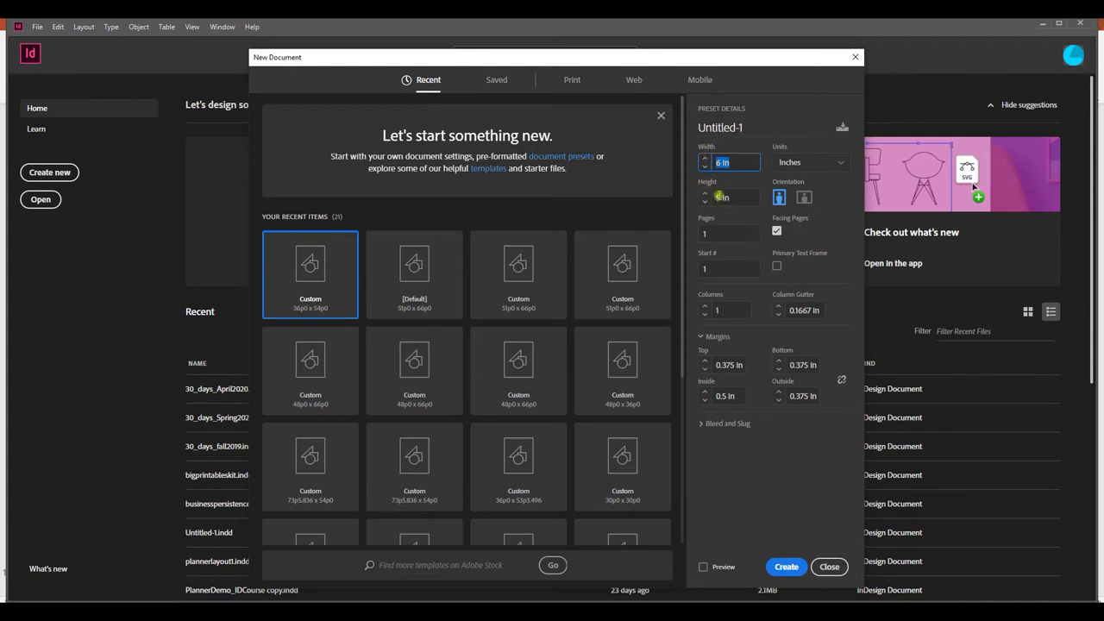
type("7")
key("Tab")
type("1")
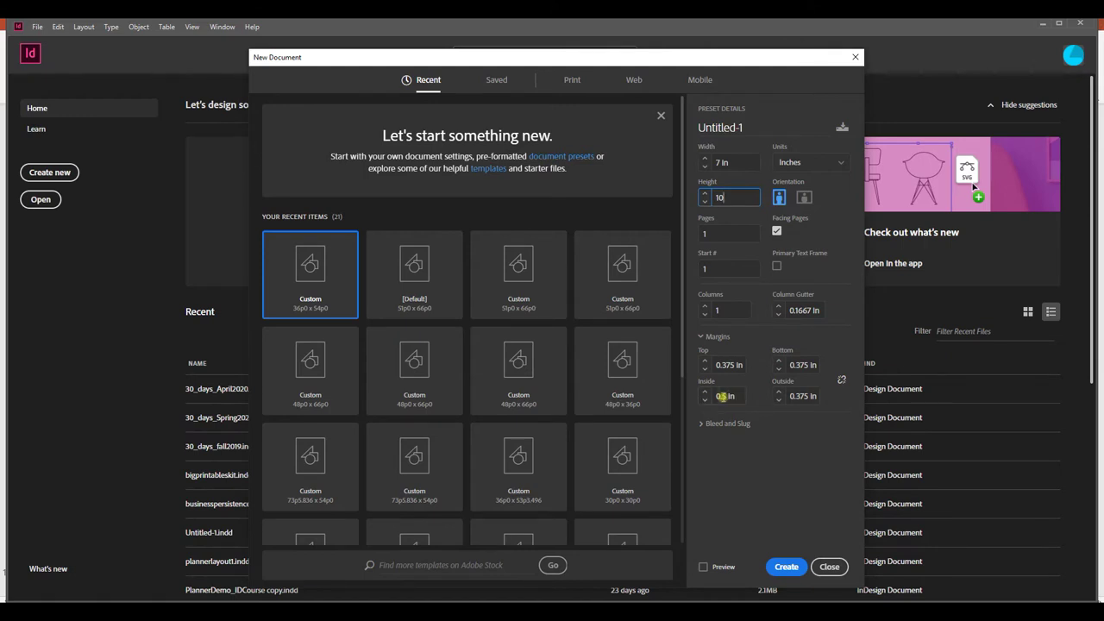
left_click(705, 399)
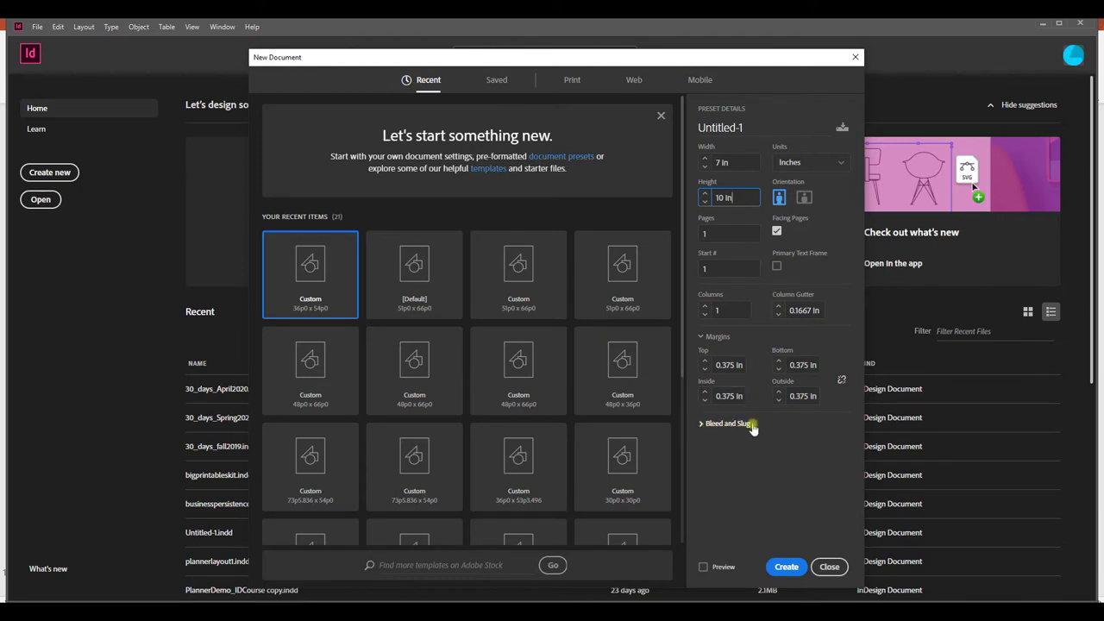
Add a 0.125 in bleed on every side and create the document.
left_click(707, 423)
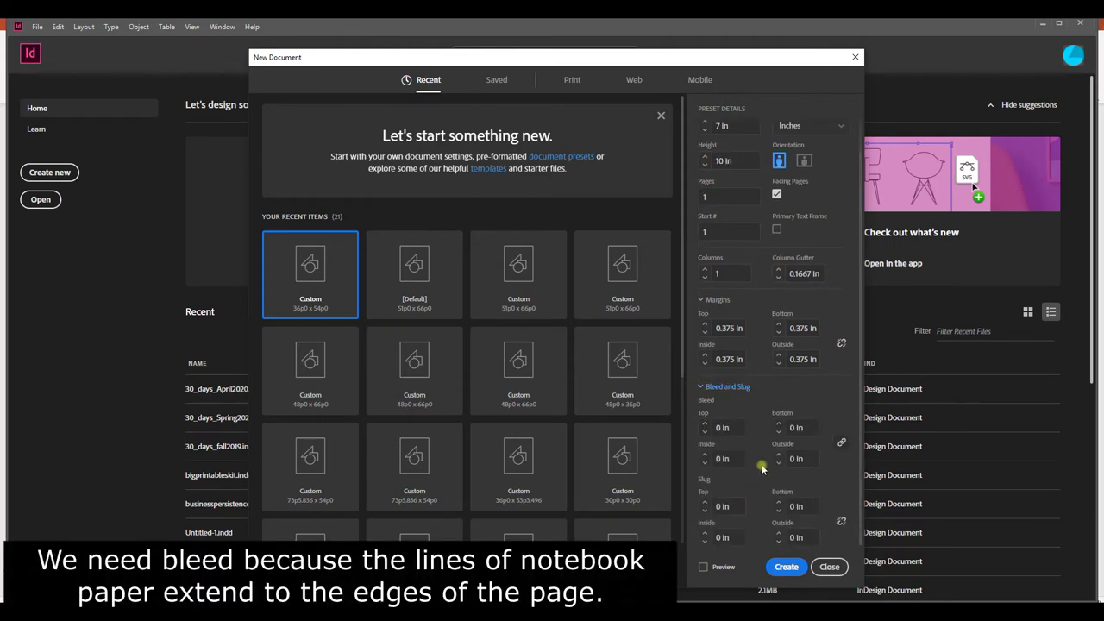
left_click(704, 423)
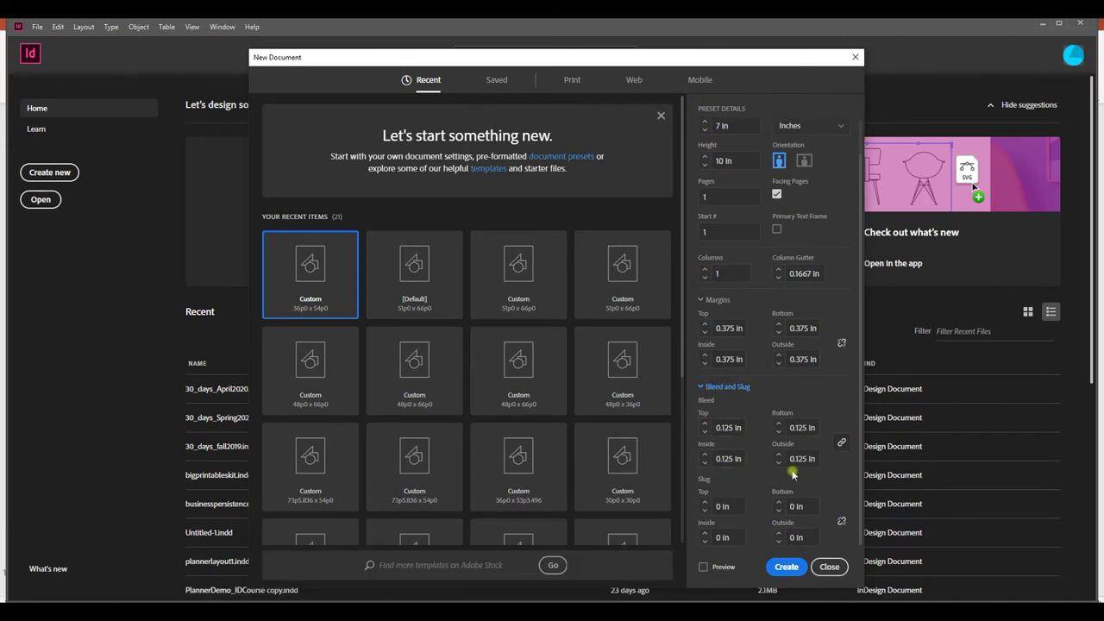
left_click(782, 569)
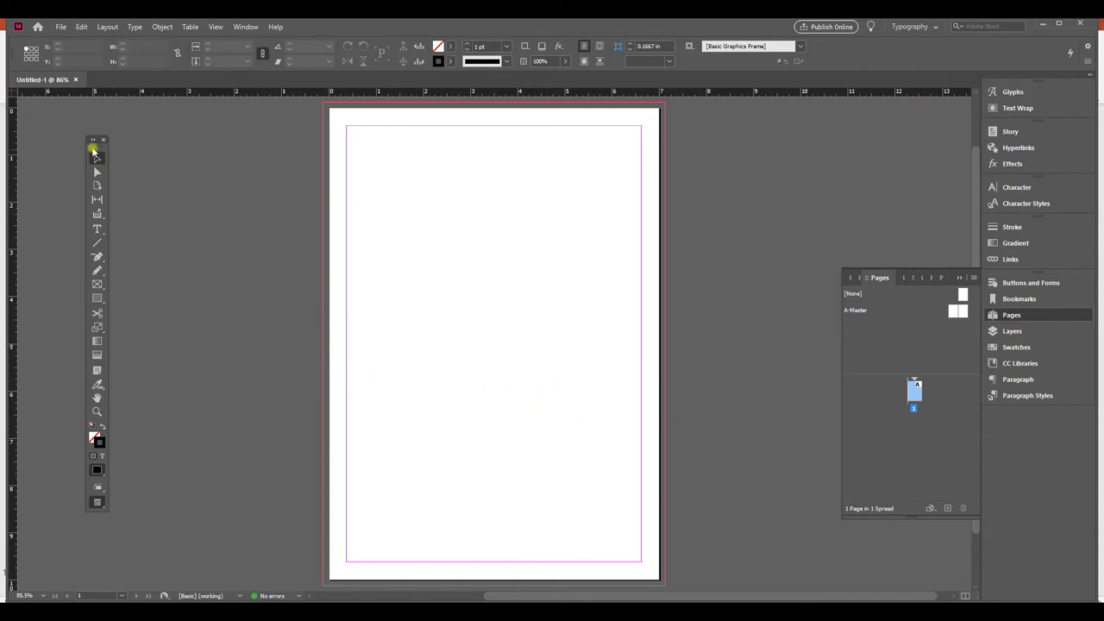
Dock the Tools panel beside the page, keep the Typography workspace, and pick the Line tool.
left_click_drag(90, 150, 256, 147)
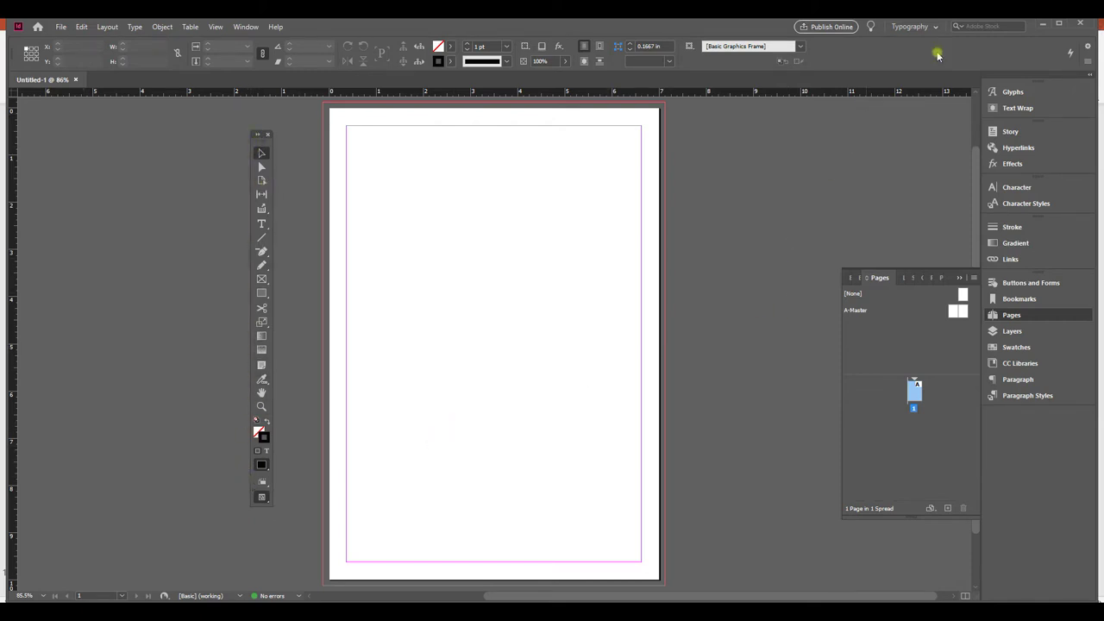
left_click(908, 28)
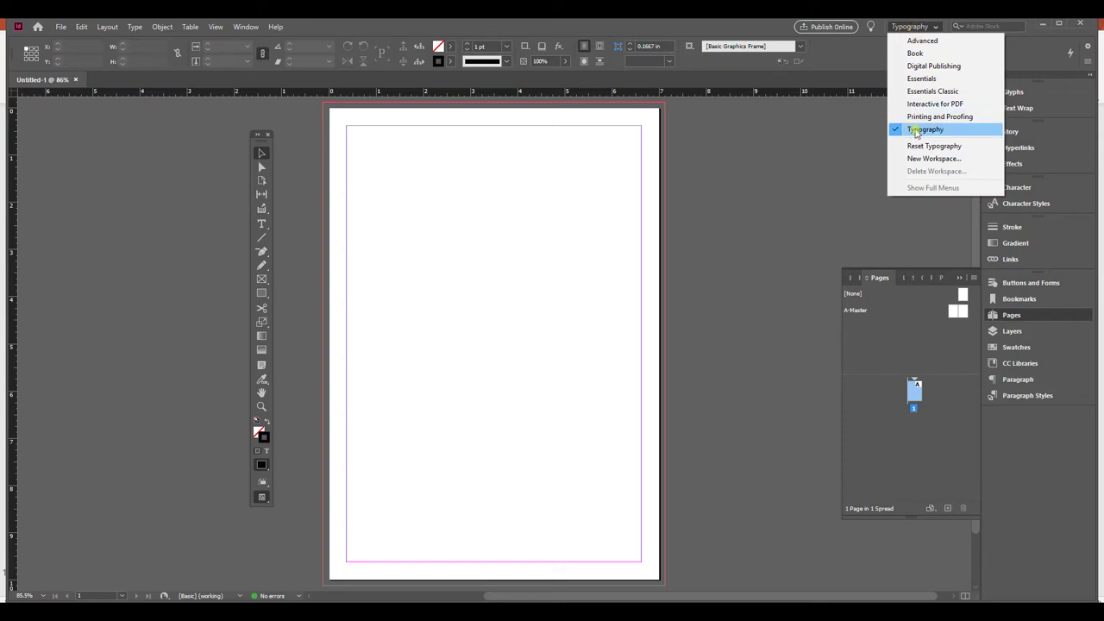
left_click(726, 199)
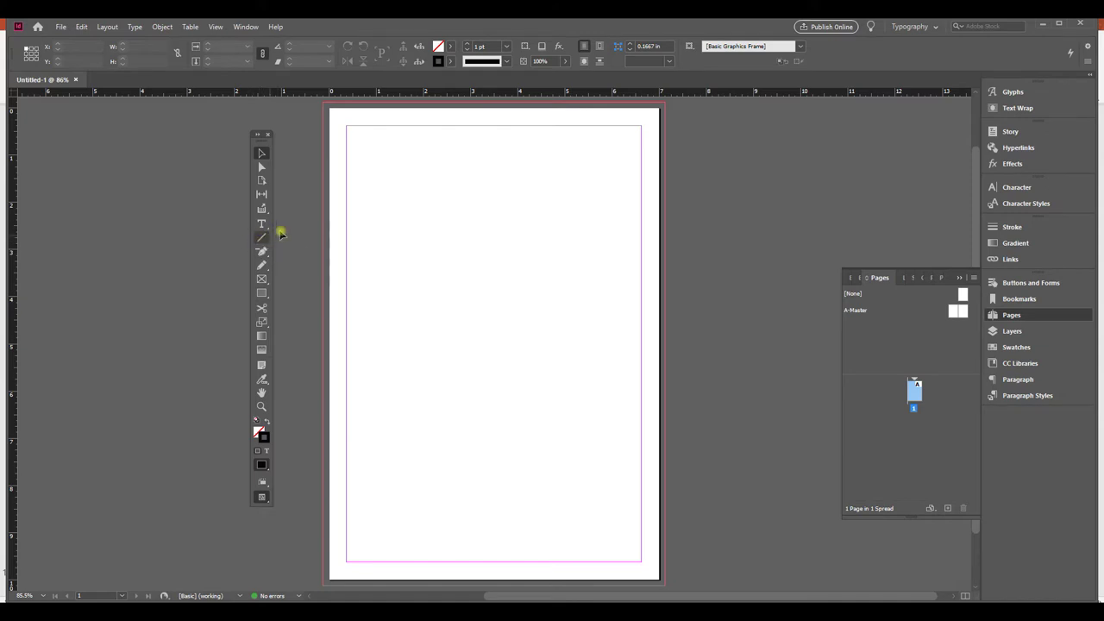
left_click(262, 239)
Place a ruler guide at about 0.74 in and draw a 7.25 in line along it, bleed to bleed.
left_click_drag(410, 104, 407, 143)
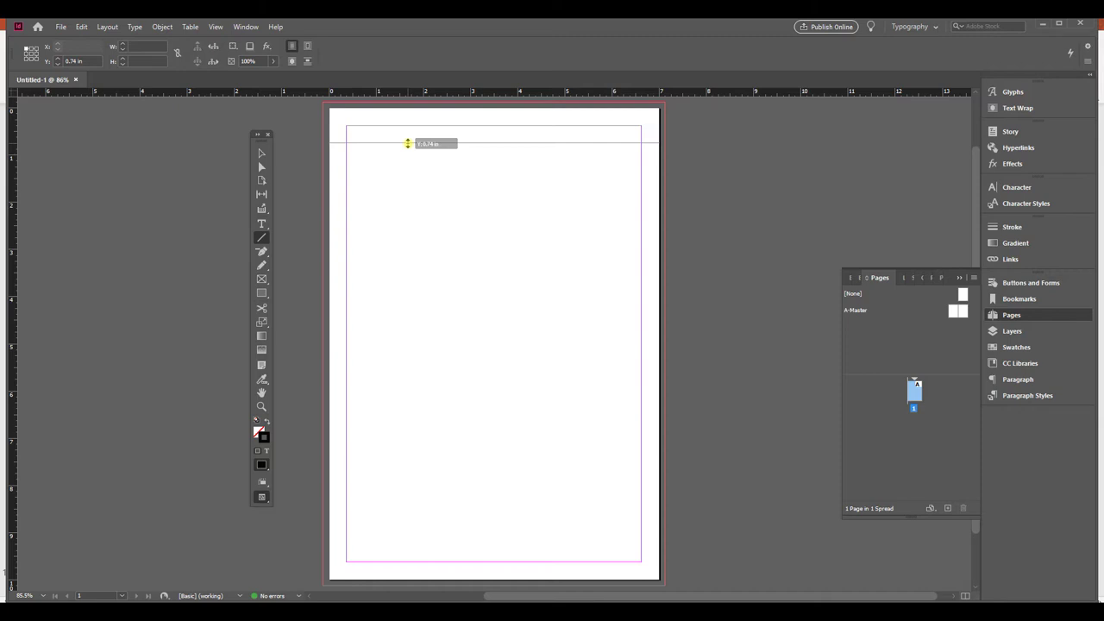
left_click_drag(407, 143, 407, 143)
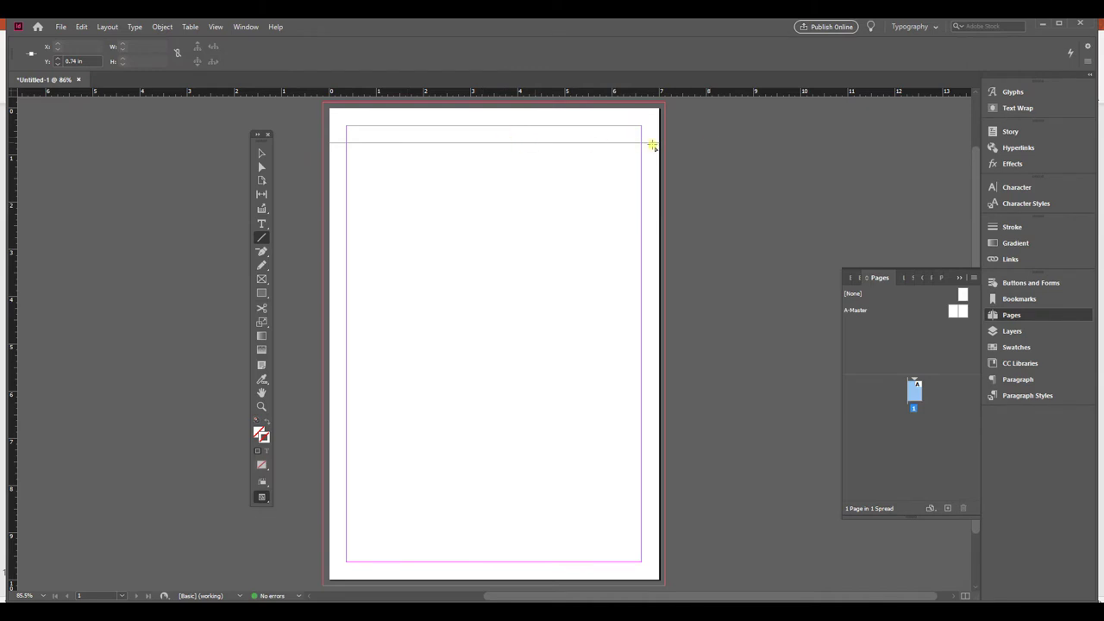
left_click(260, 239)
left_click_drag(323, 142, 665, 145)
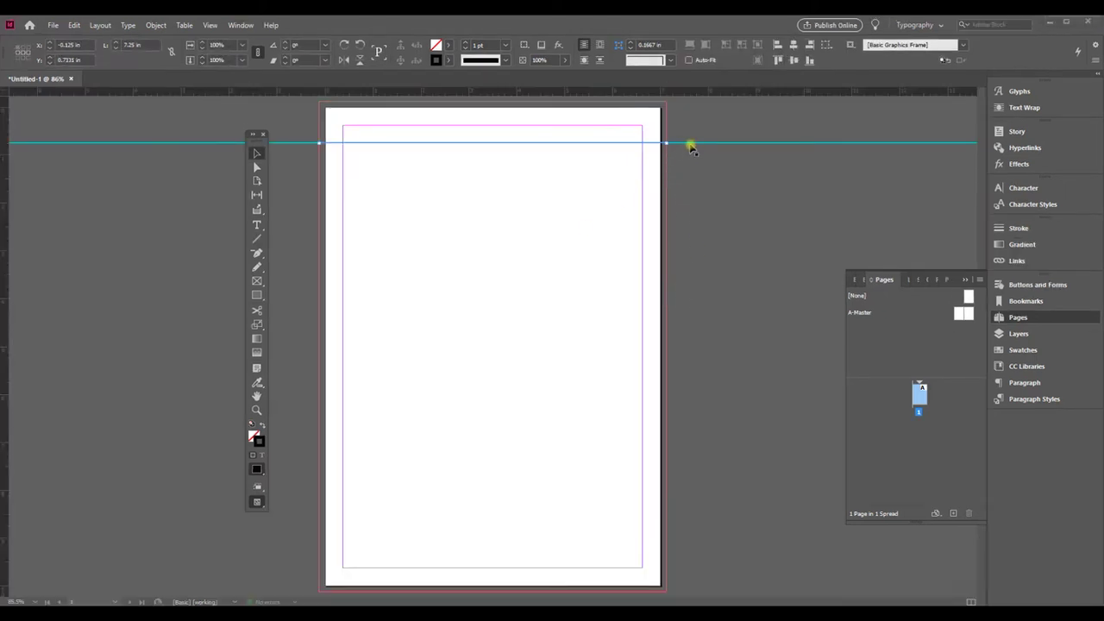
Remove the guide and give the line a 0.5 pt Black stroke at 80% tint.
left_click_drag(691, 143, 689, 91)
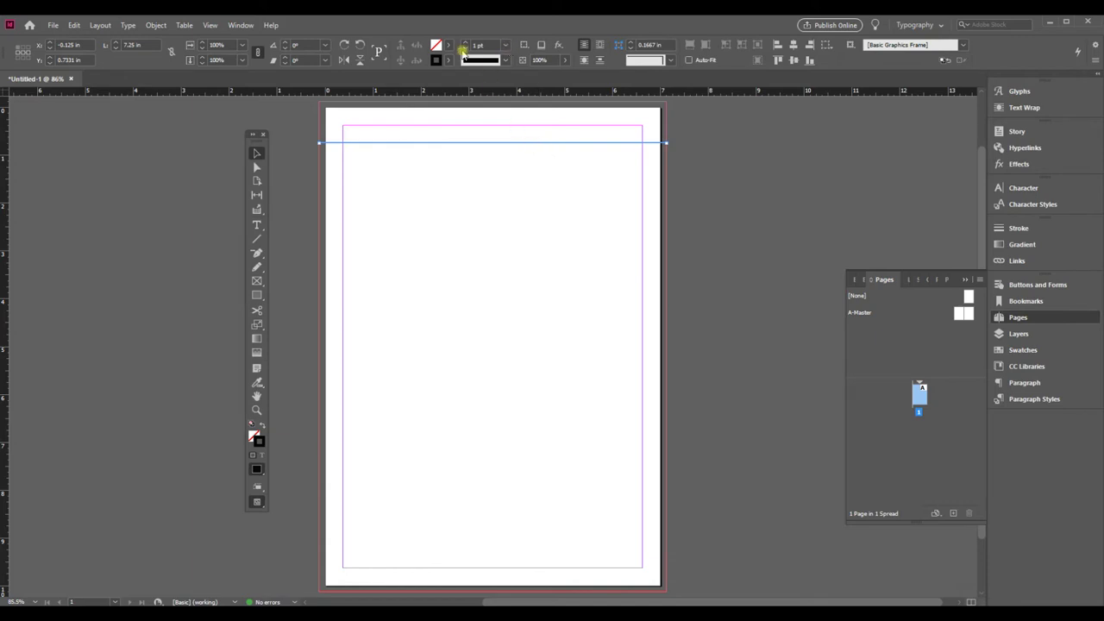
left_click(505, 45)
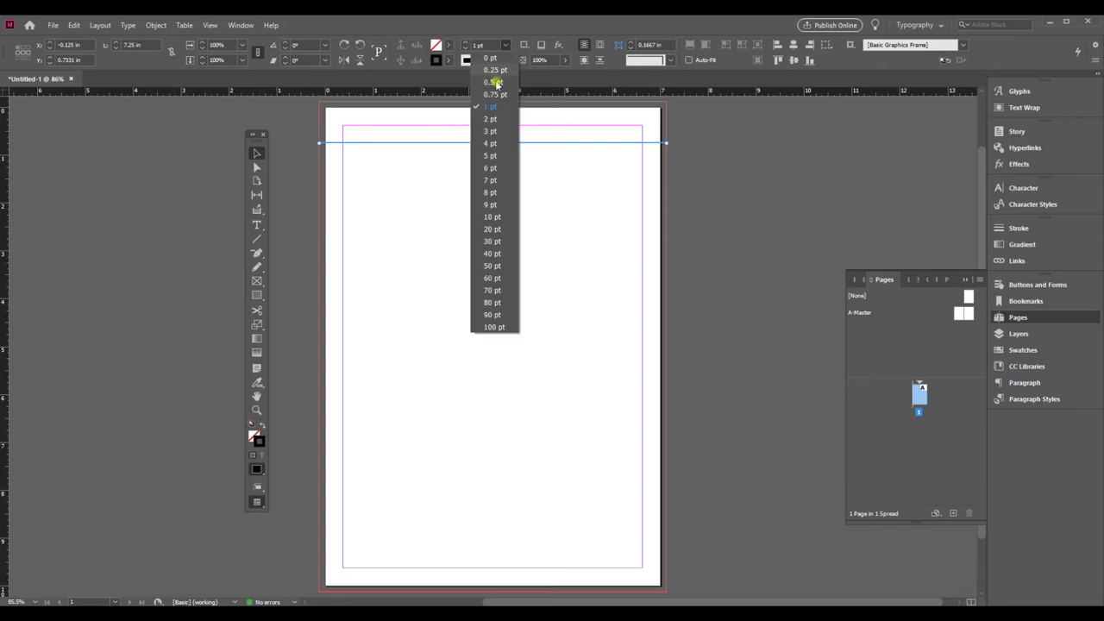
left_click(494, 83)
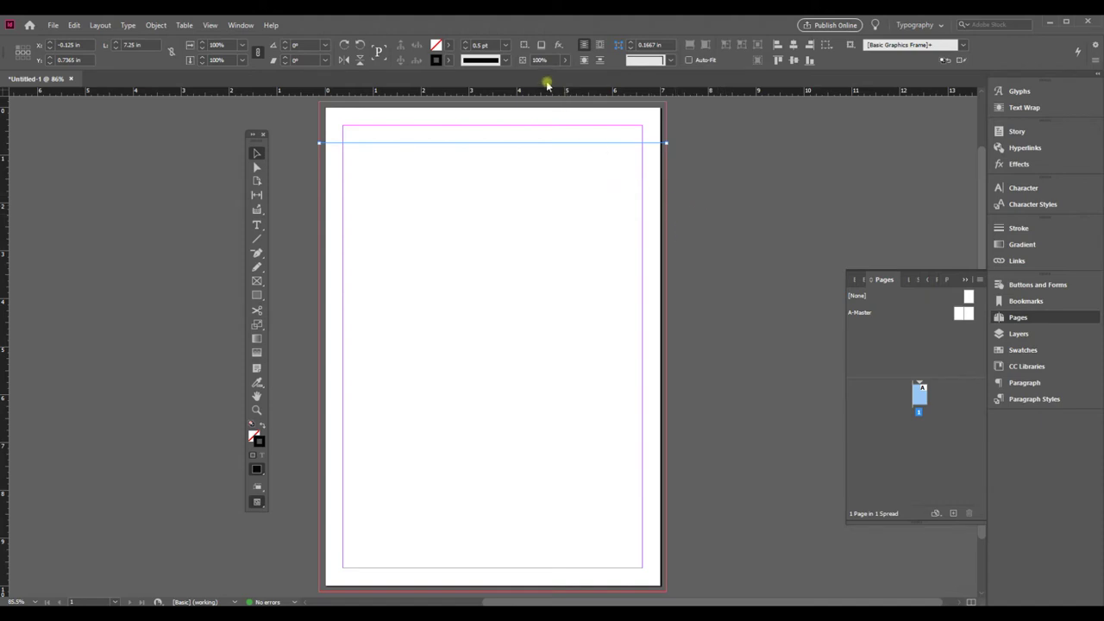
left_click(448, 62)
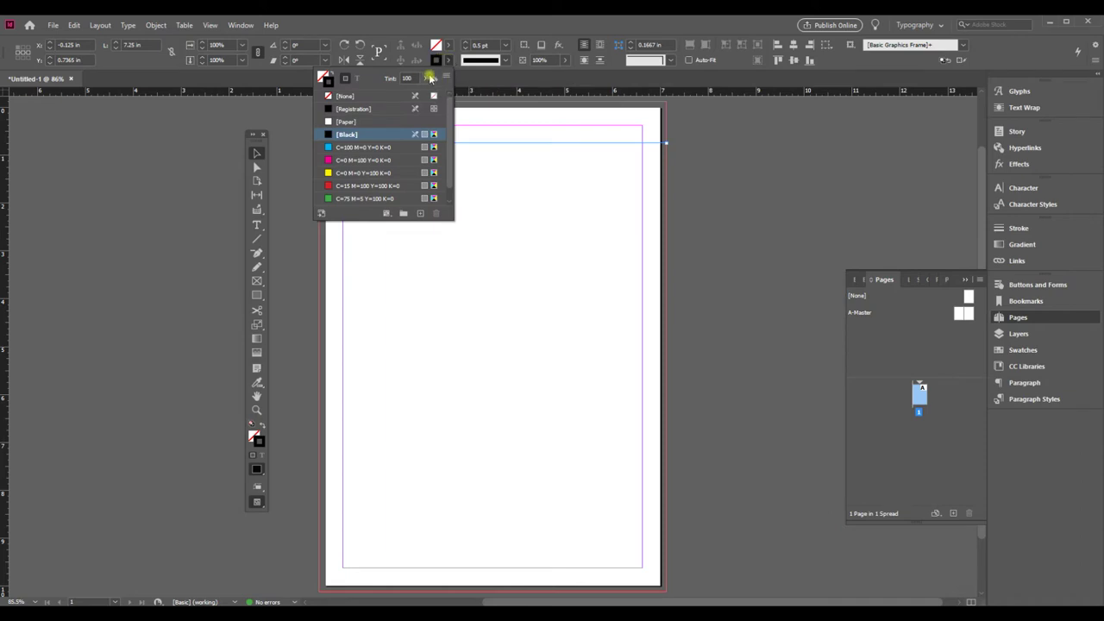
left_click(431, 77)
left_click_drag(426, 95, 413, 95)
left_click(433, 271)
Select the grey rule and Step and Repeat it 32 times with a 0.28 in vertical offset.
left_click(514, 273)
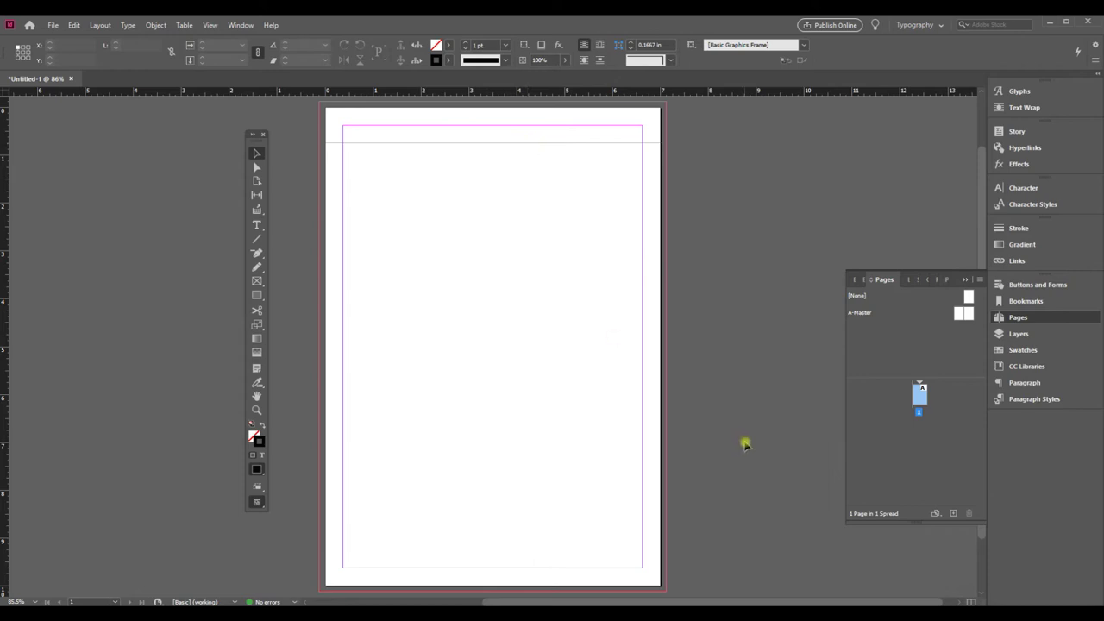
left_click(396, 144)
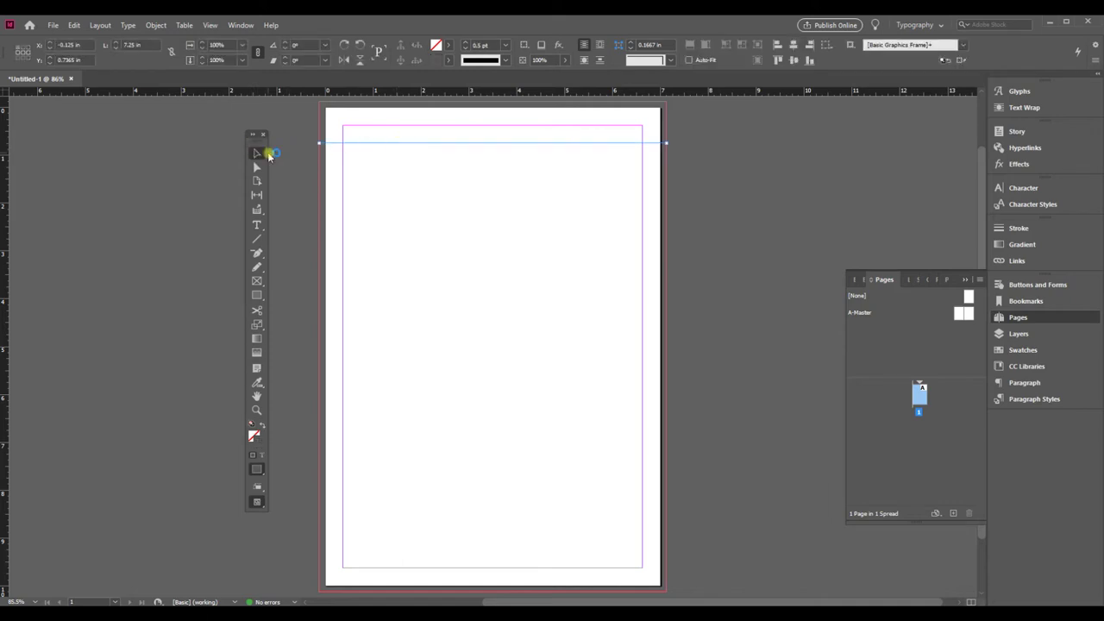
left_click(74, 25)
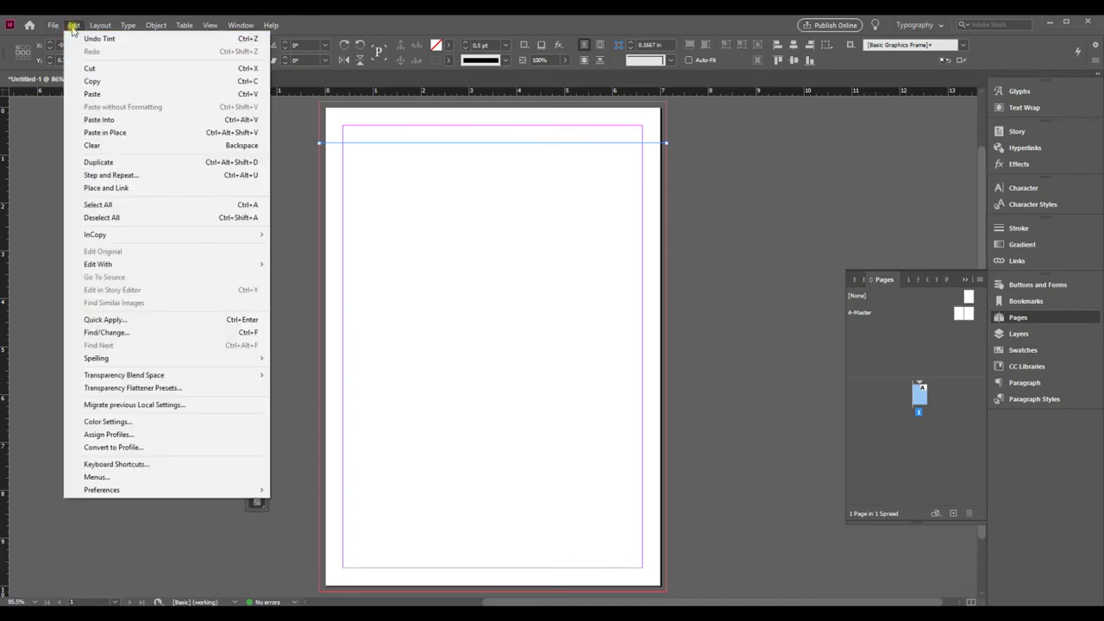
left_click(120, 176)
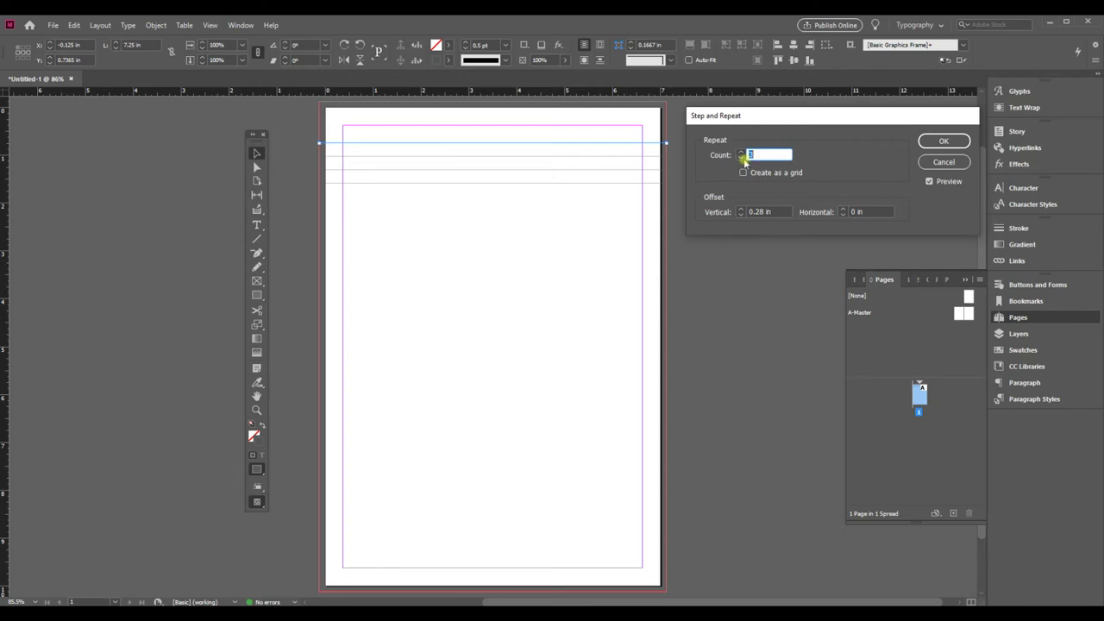
type("20")
left_click(929, 181)
left_click(928, 181)
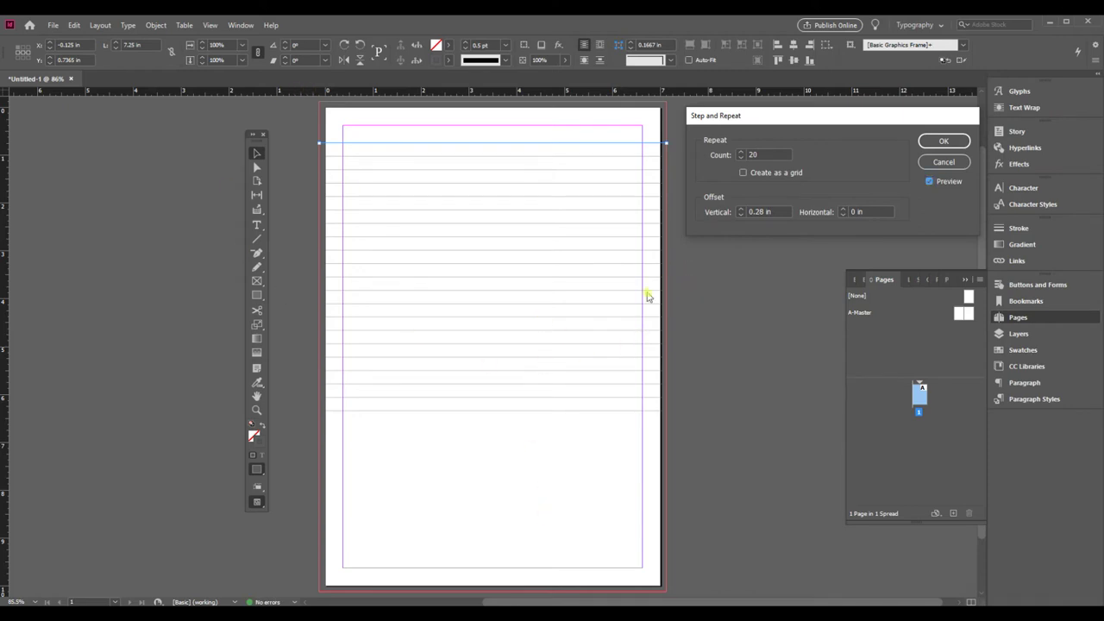
left_click(740, 153)
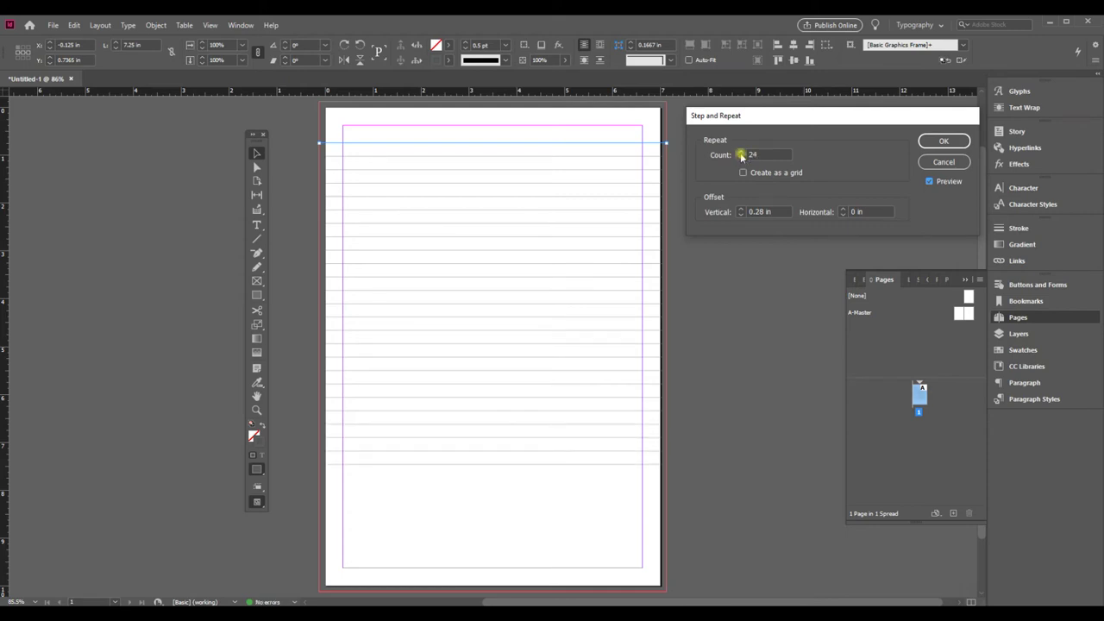
left_click(740, 155)
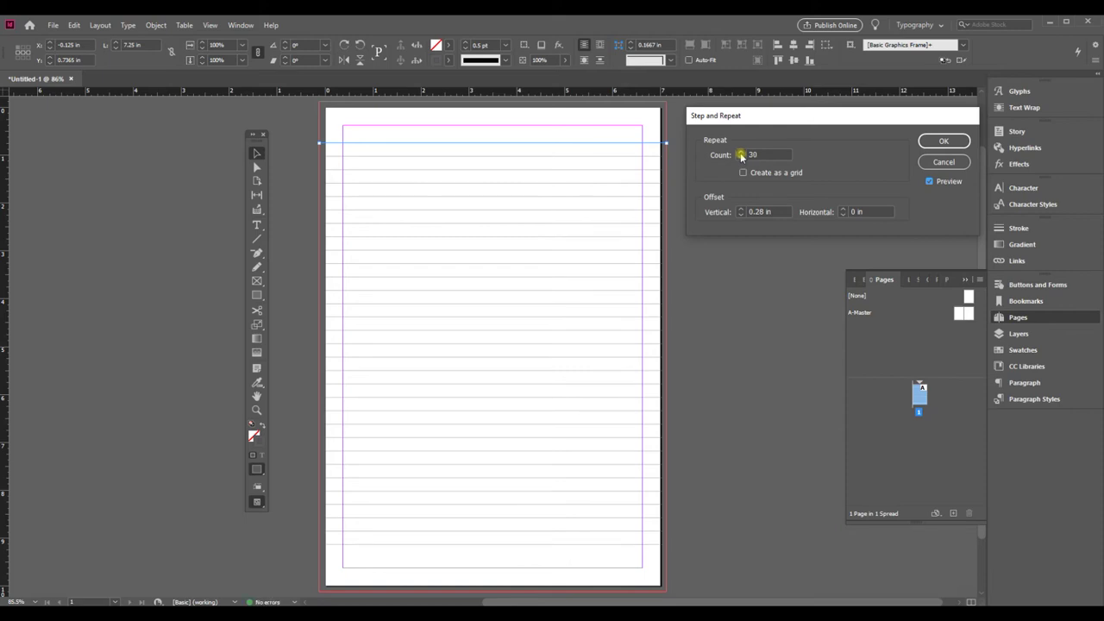
left_click(740, 152)
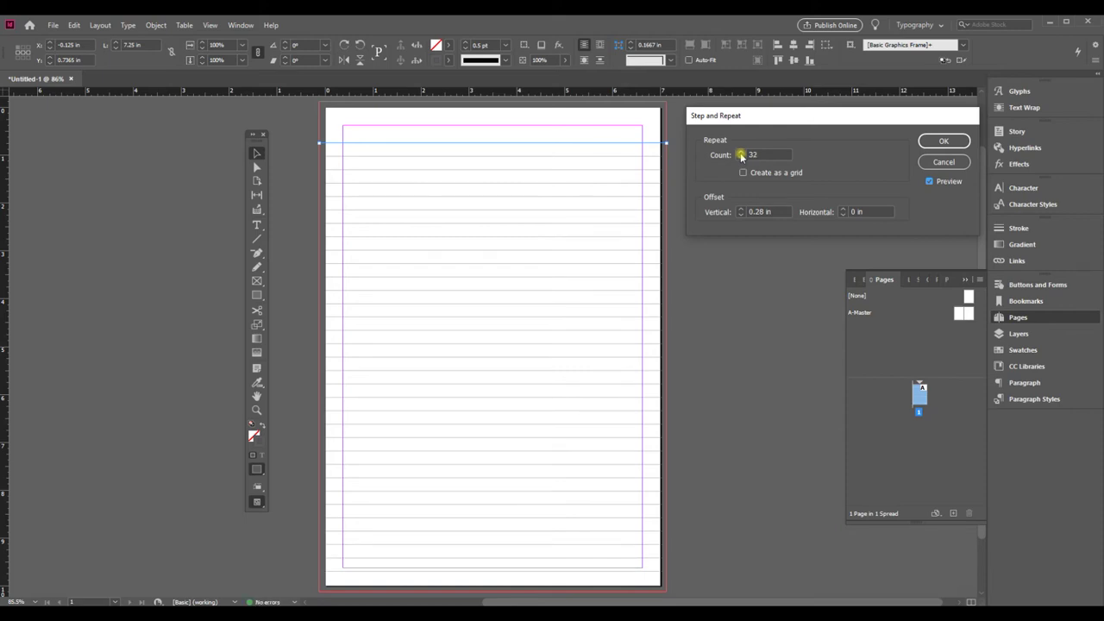
left_click(942, 145)
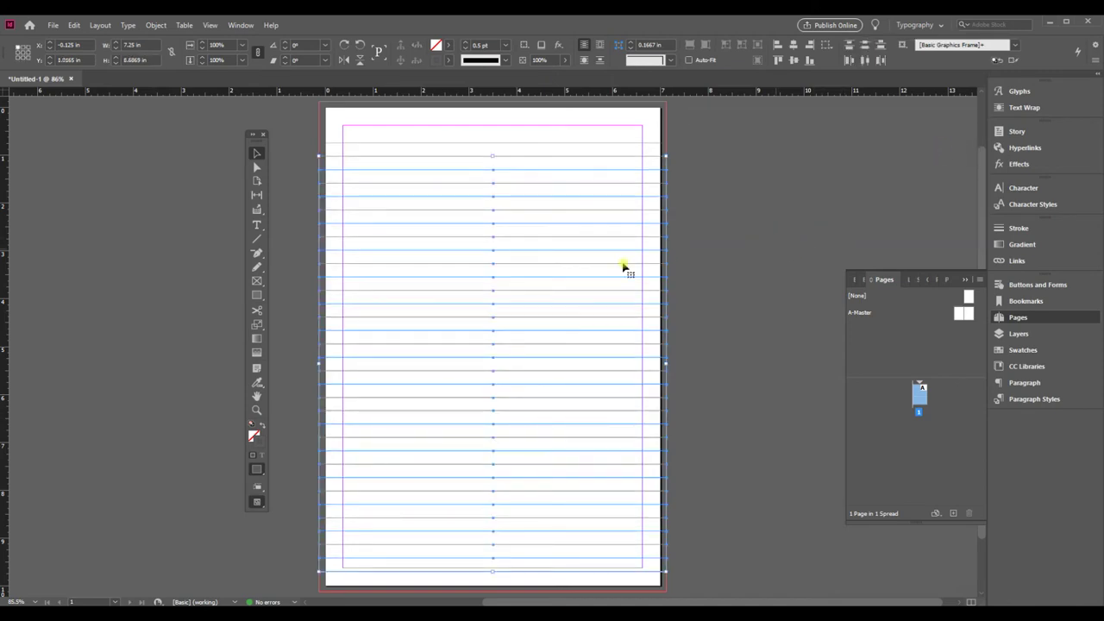
Deselect the repeated rules on the pasteboard and pick the Line tool.
left_click(752, 269)
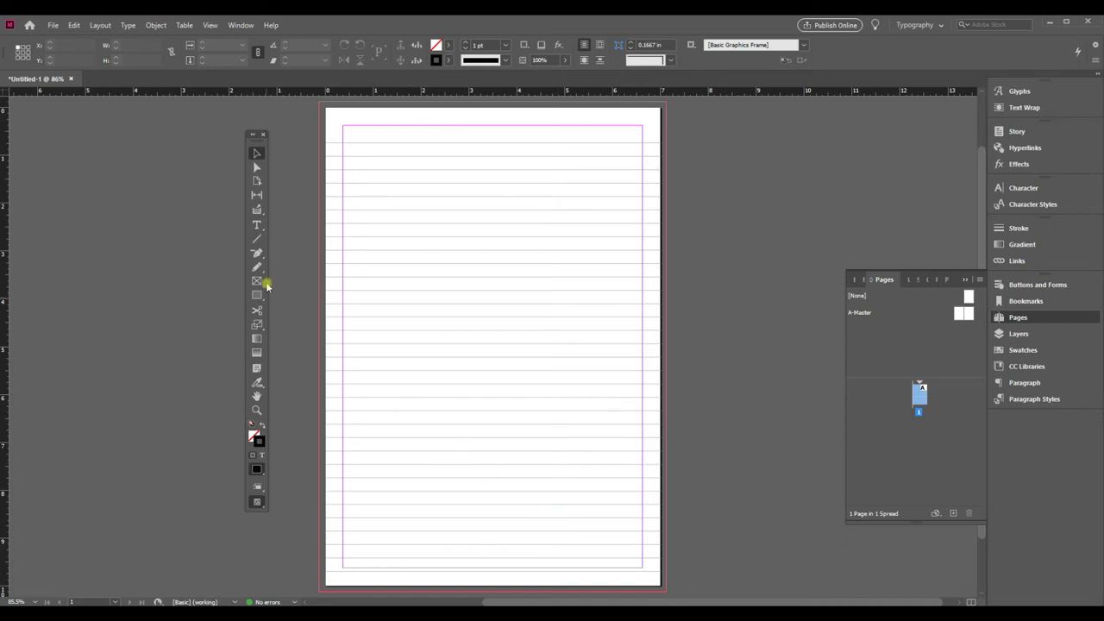
left_click(255, 241)
Draw a full-height vertical line near the left edge with a 0.5 pt stroke.
left_click_drag(361, 101, 371, 593)
left_click_drag(370, 593, 369, 594)
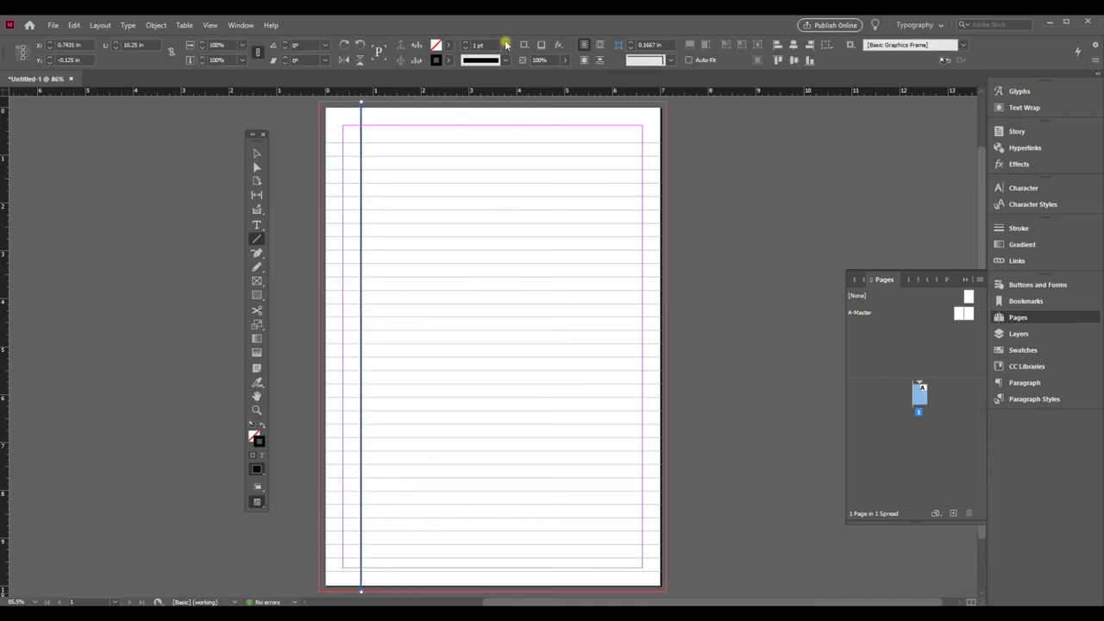
left_click(505, 45)
left_click(488, 82)
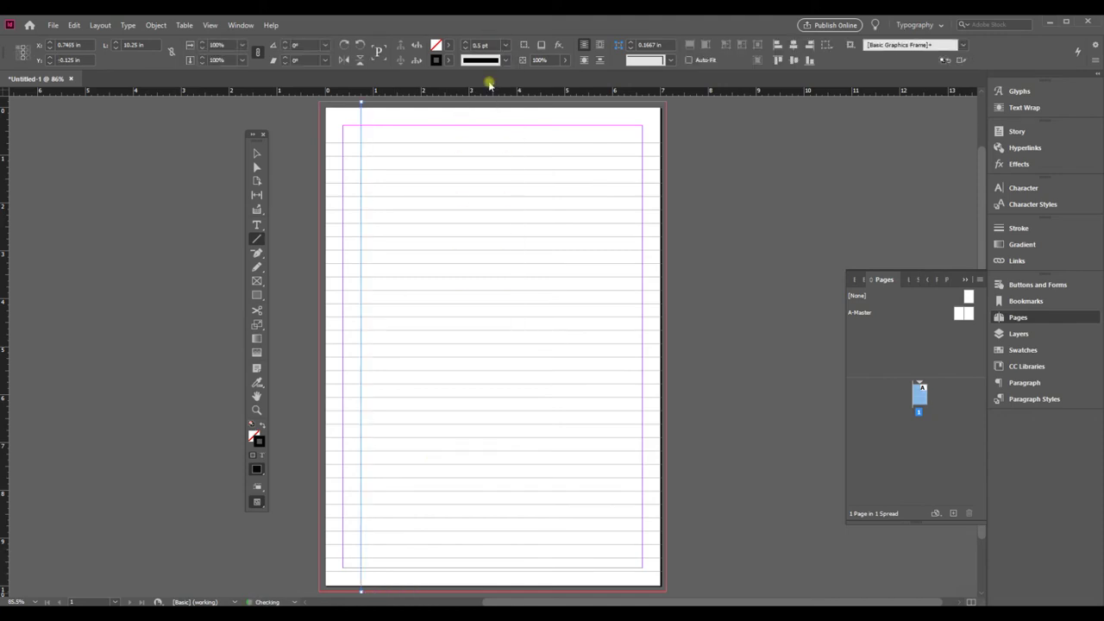
Colour the margin line's stroke with the C=15 M=100 Y=100 K=0 red swatch at 93% tint, then deselect it.
left_click(449, 63)
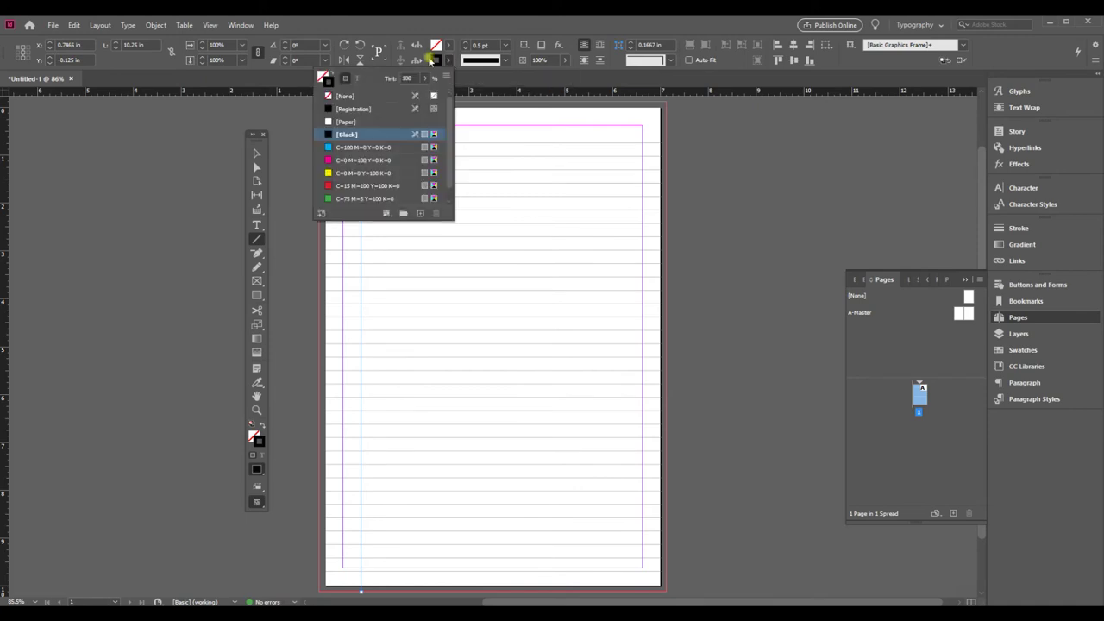
left_click(424, 78)
left_click_drag(422, 94, 408, 94)
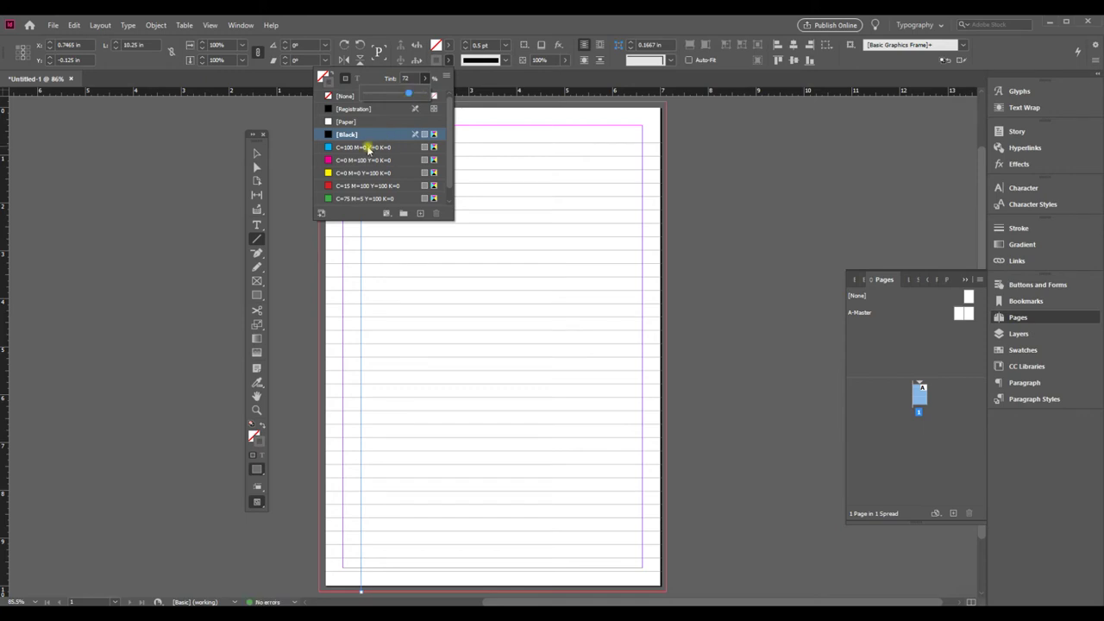
left_click(363, 184)
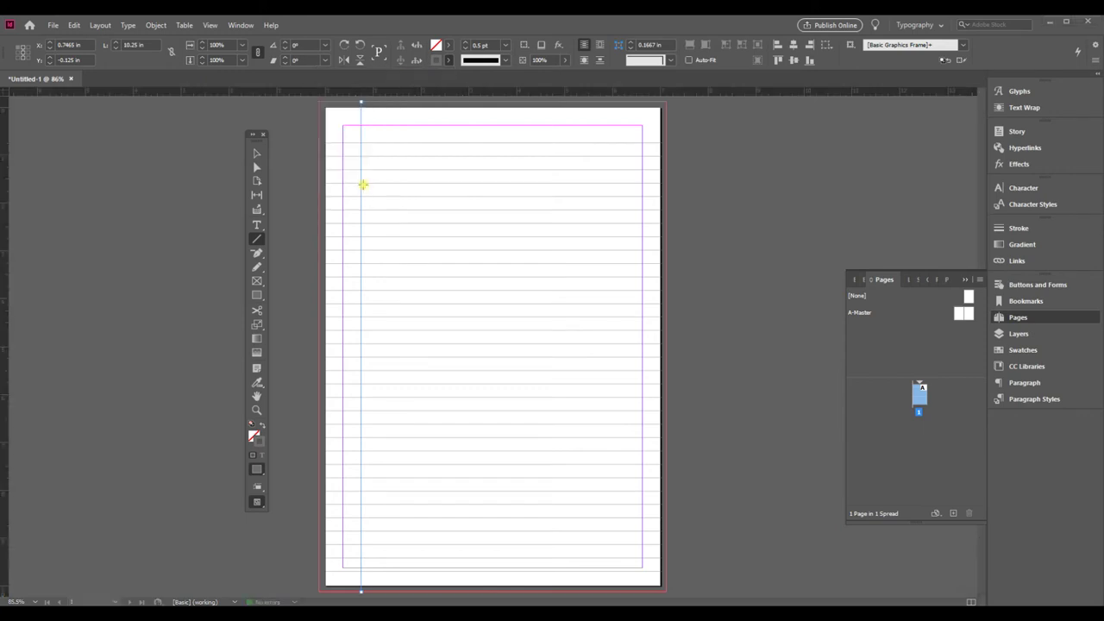
left_click(450, 59)
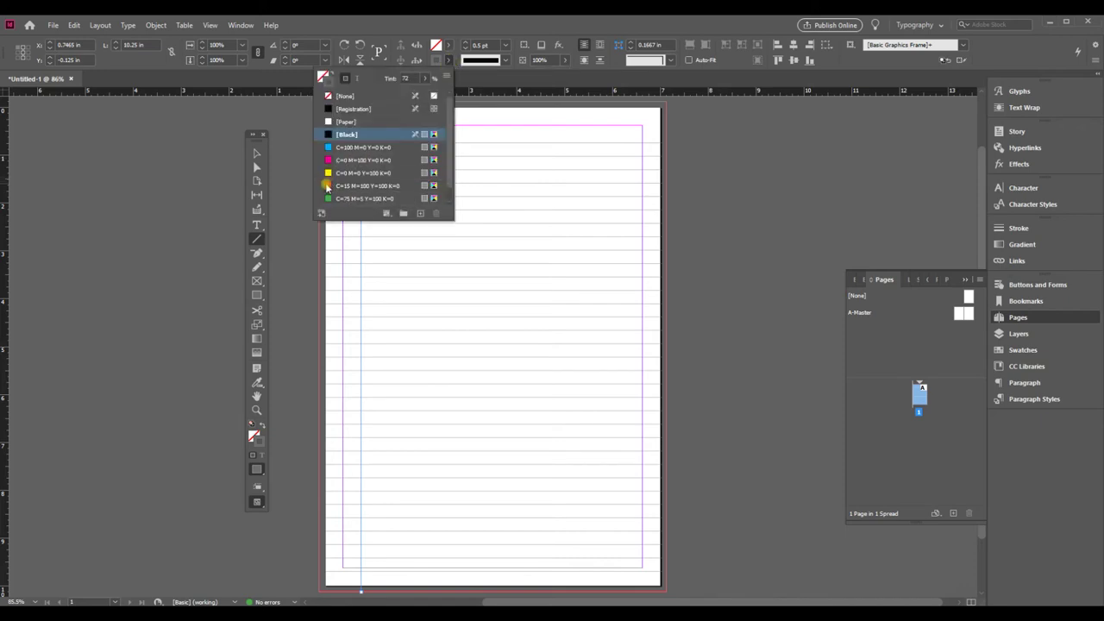
left_click(327, 185)
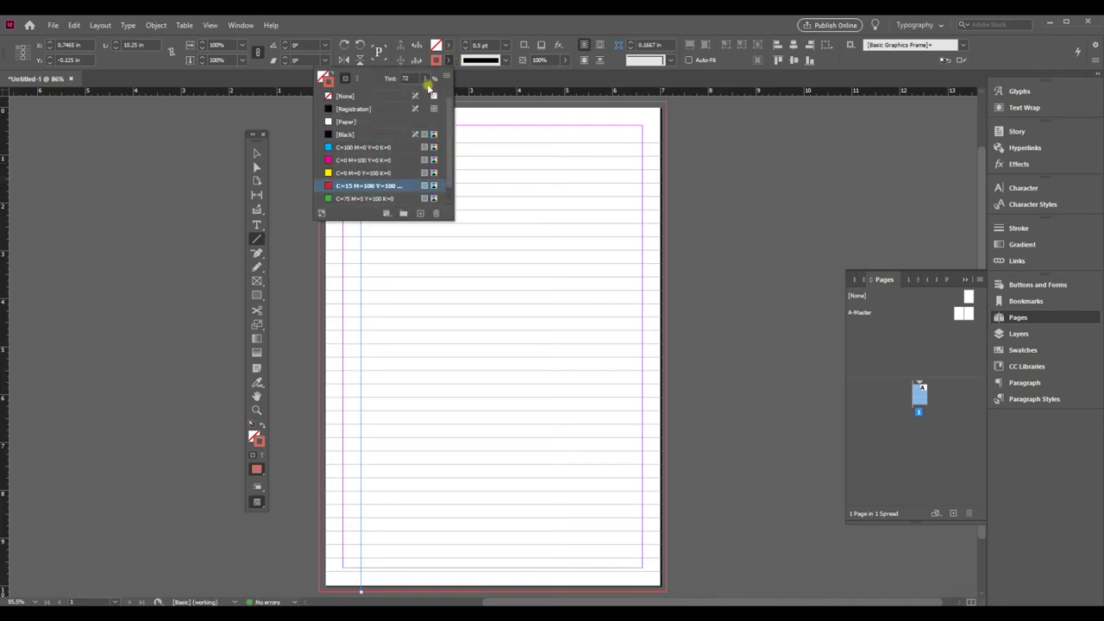
left_click(426, 82)
left_click_drag(417, 94, 453, 93)
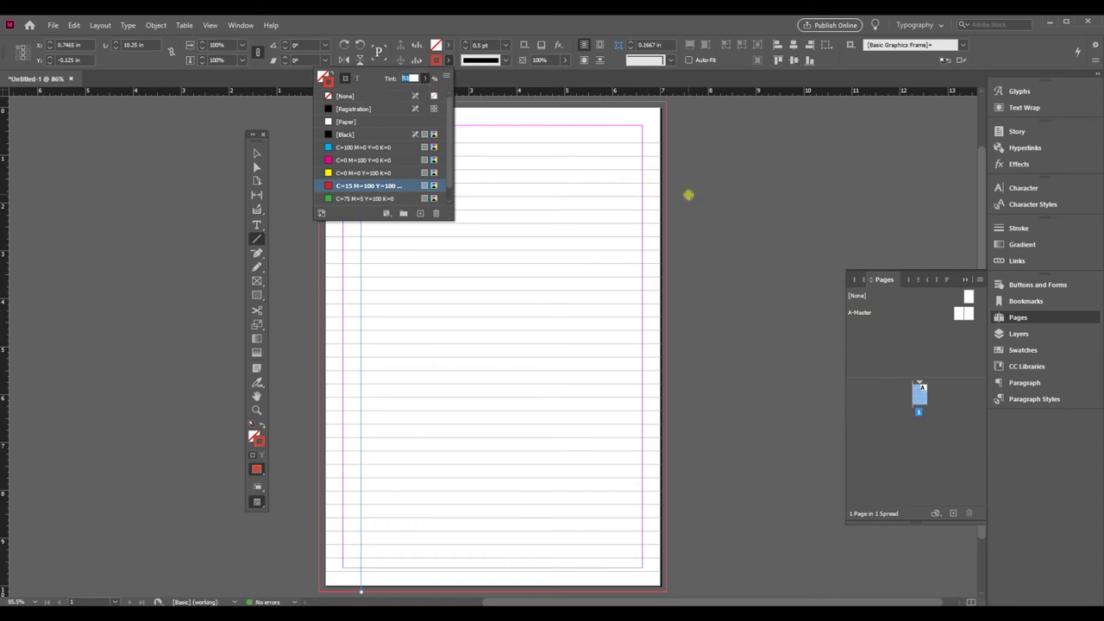
key("Return")
left_click(253, 154)
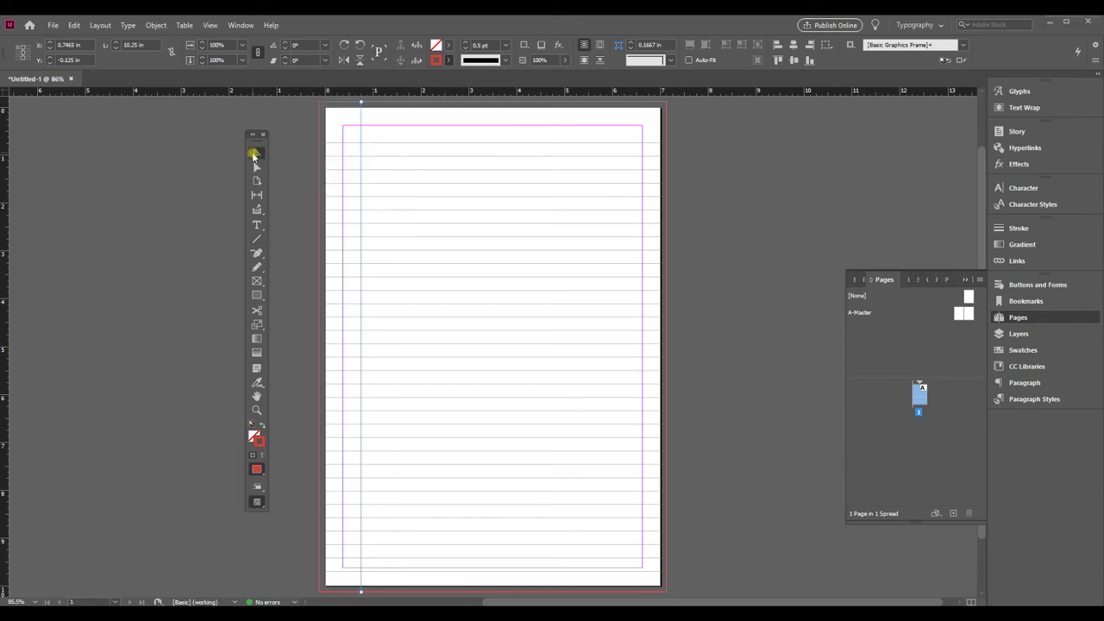
left_click(742, 177)
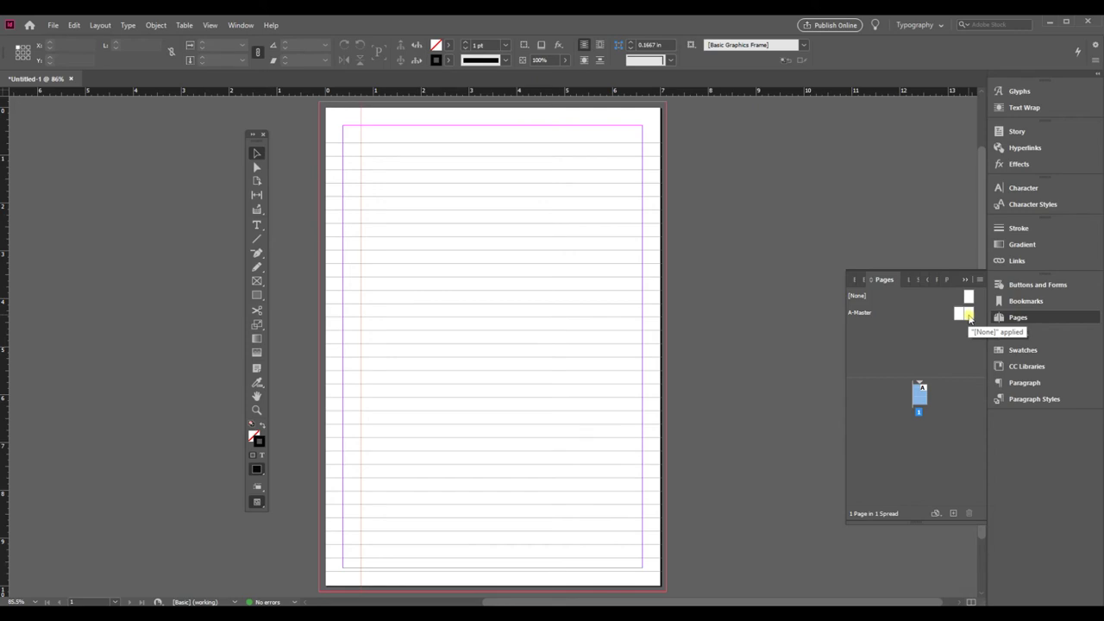
Drag the A-Master thumbnail onto the page 1 thumbnail in the Pages panel, then pick the Rectangle Frame tool.
left_click_drag(968, 317, 921, 397)
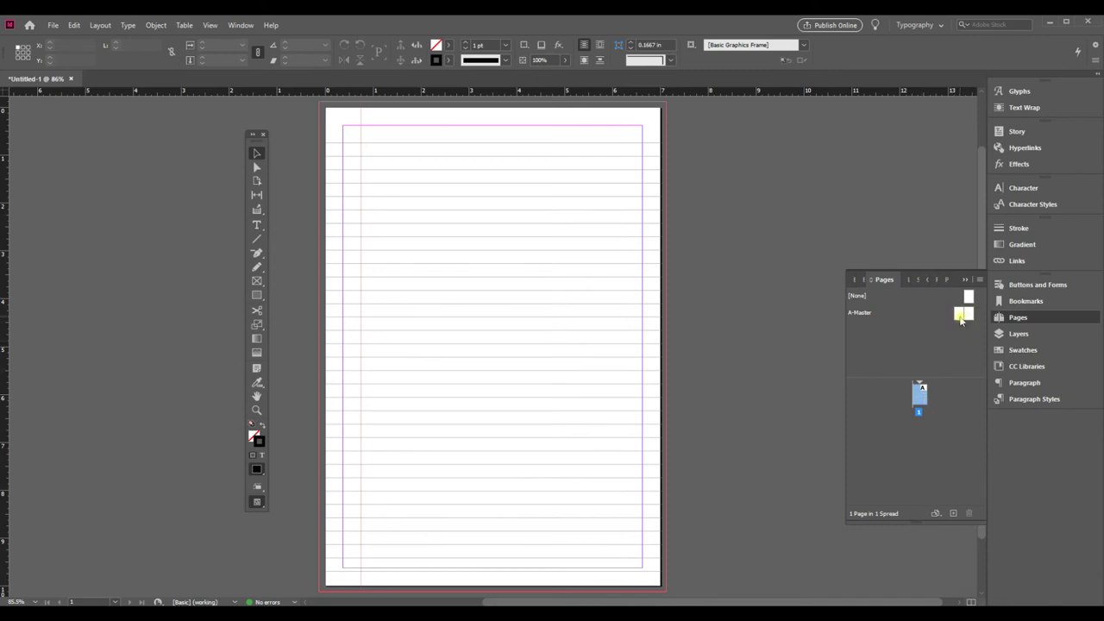
left_click_drag(964, 319, 920, 393)
left_click(256, 294)
Draw a square frame in the upper middle and a larger frame below it, left edges aligned.
left_click_drag(433, 217, 529, 307)
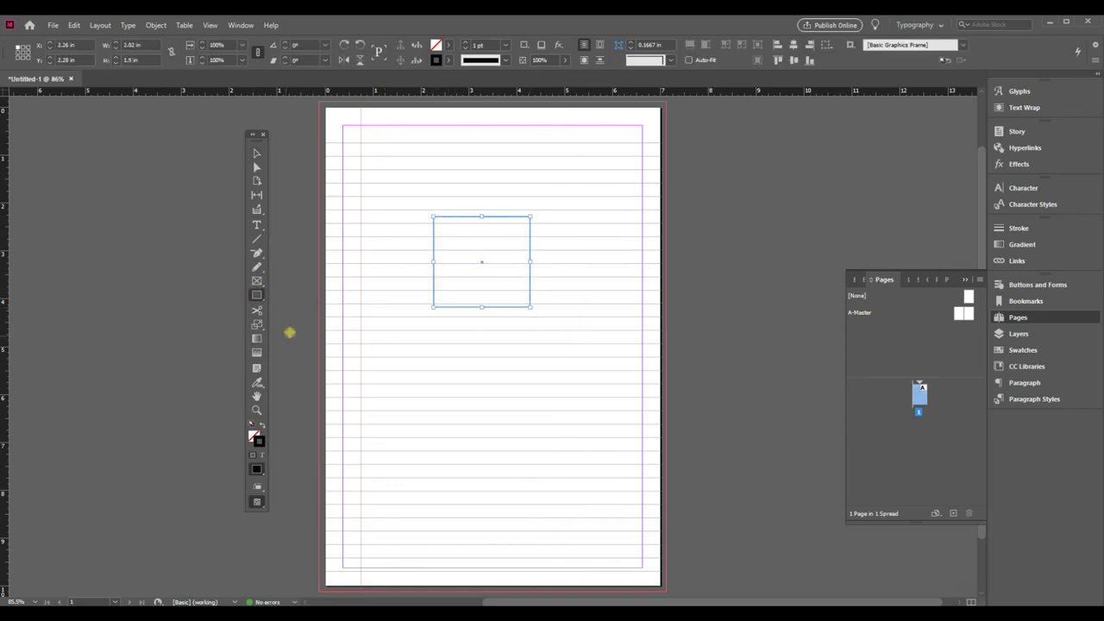
left_click_drag(416, 343, 532, 455)
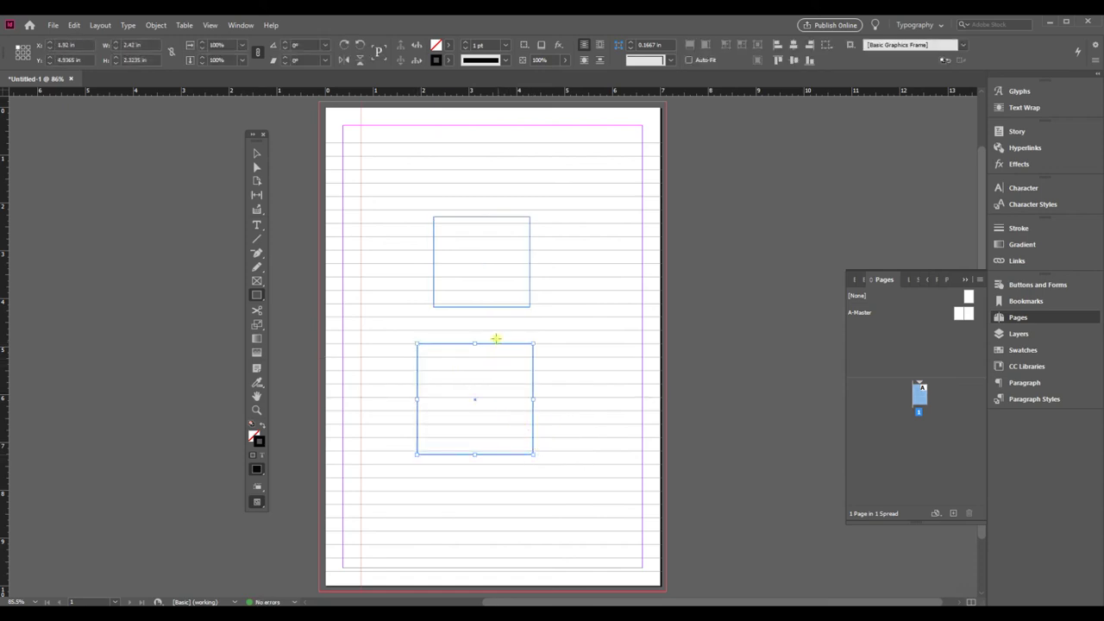
left_click(257, 153)
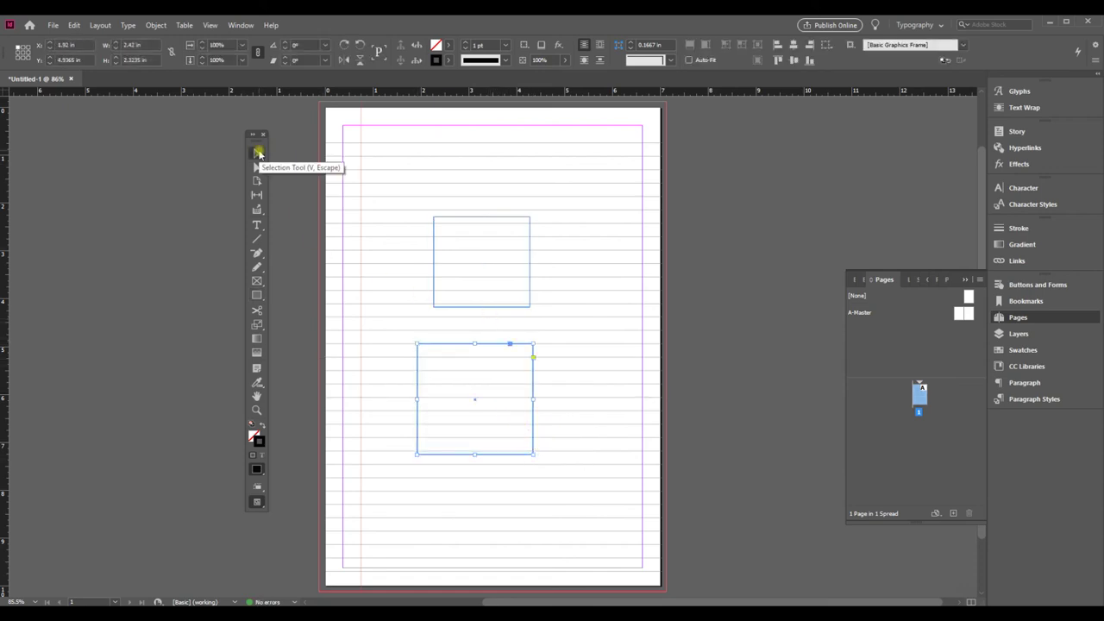
left_click(498, 307, "shift")
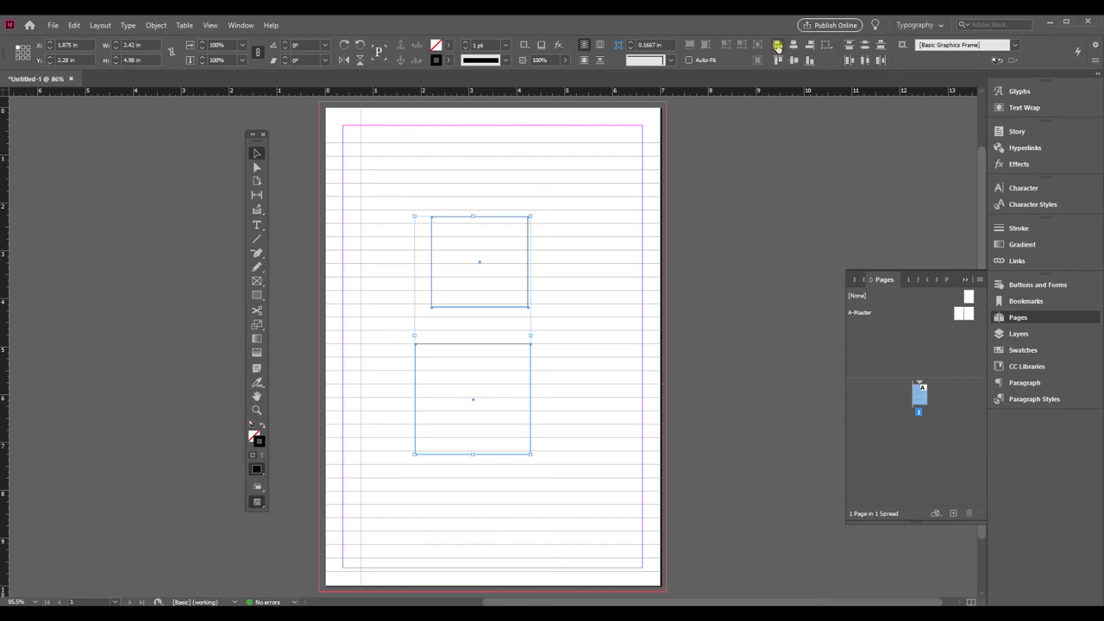
left_click(777, 45)
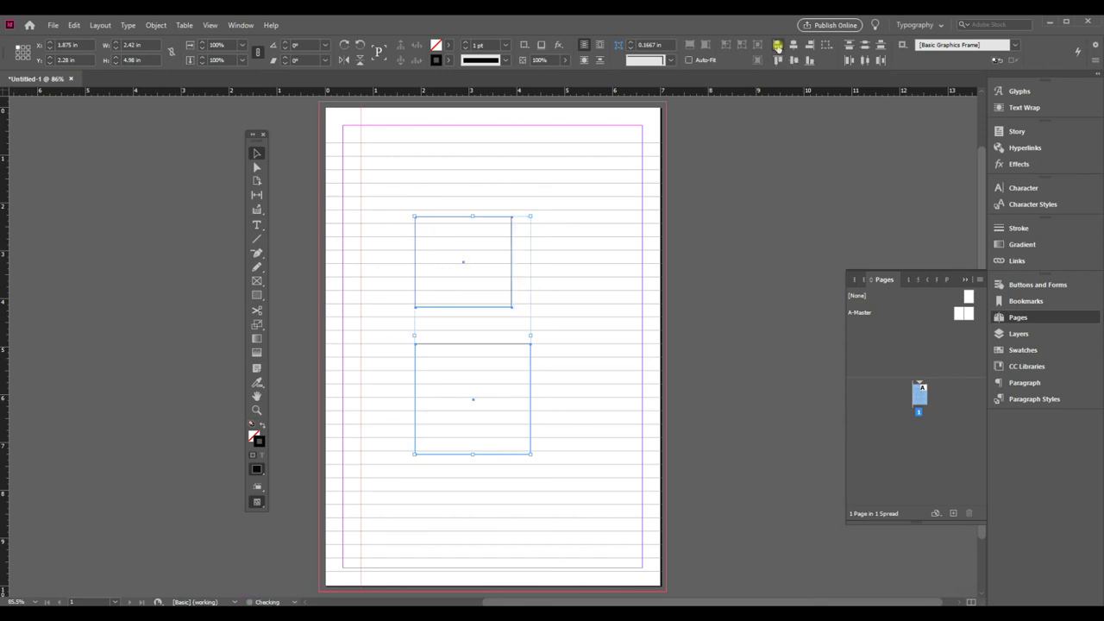